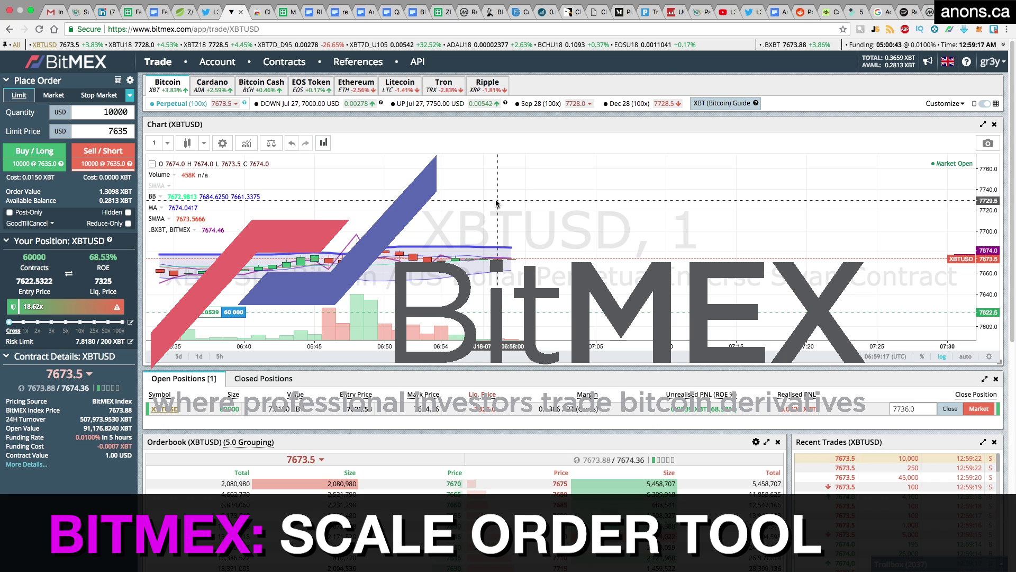
Step: Pan the XBTUSD chart left to show future time and switch it to 15-minute candles
scroll(497, 203, "down", 5)
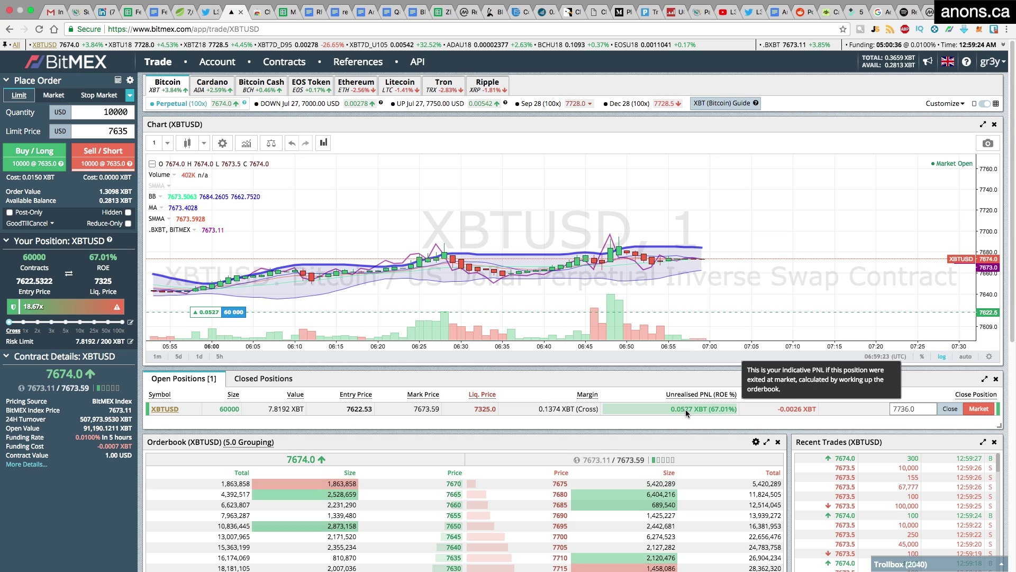
left_click_drag(778, 209, 665, 236)
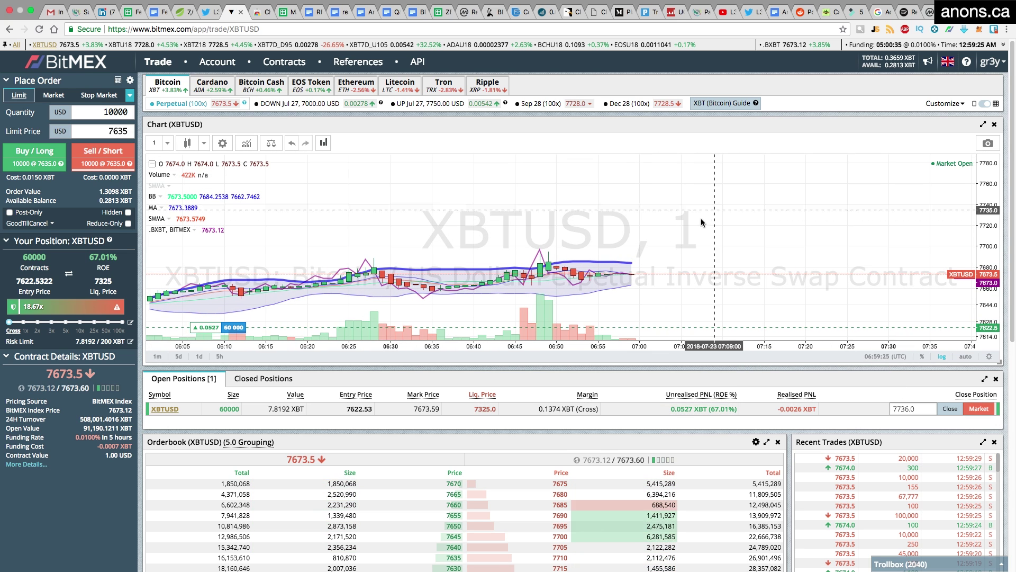
left_click_drag(665, 236, 637, 239)
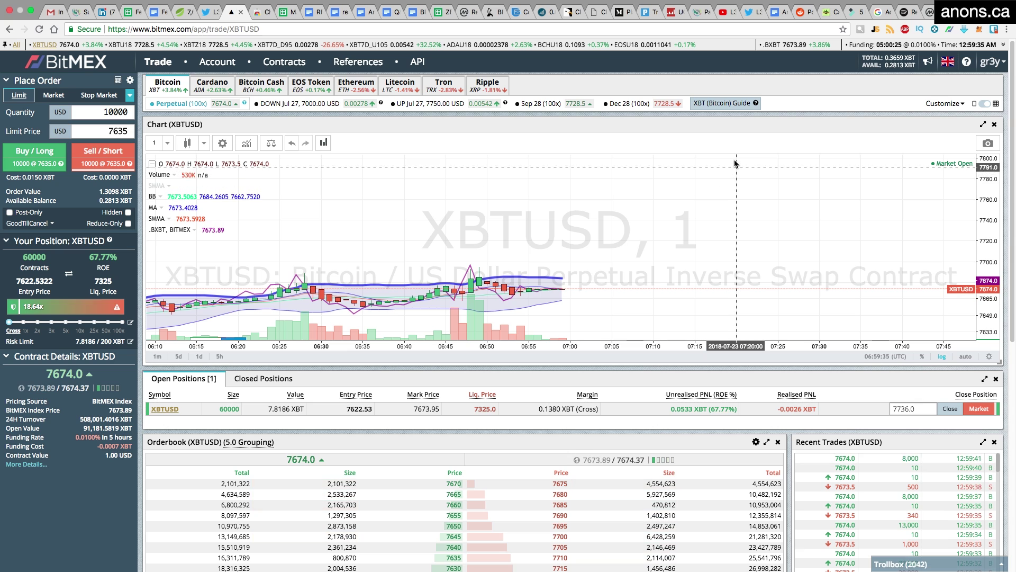
left_click(167, 142)
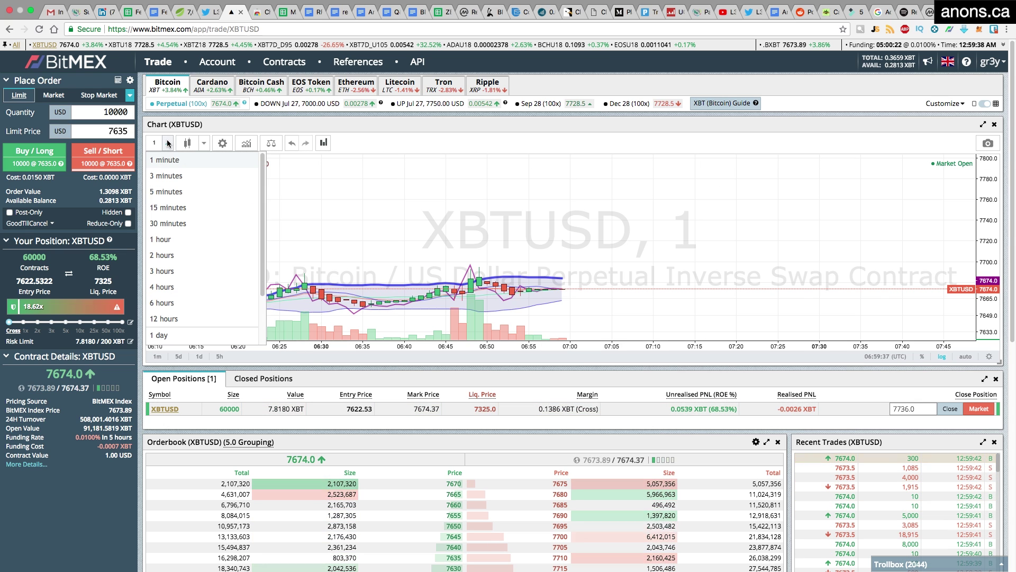
left_click(173, 207)
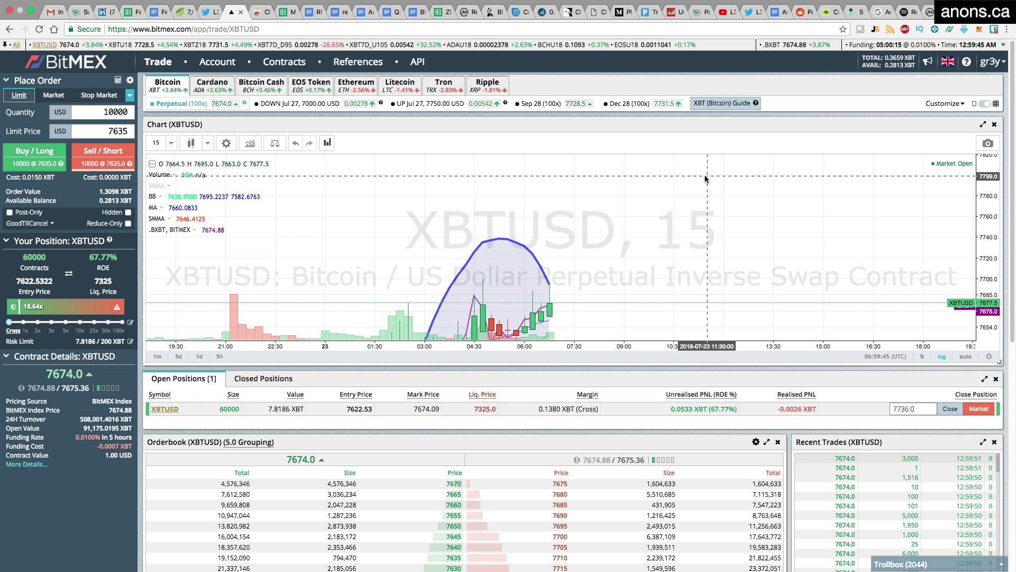
key("ctrl+Tab")
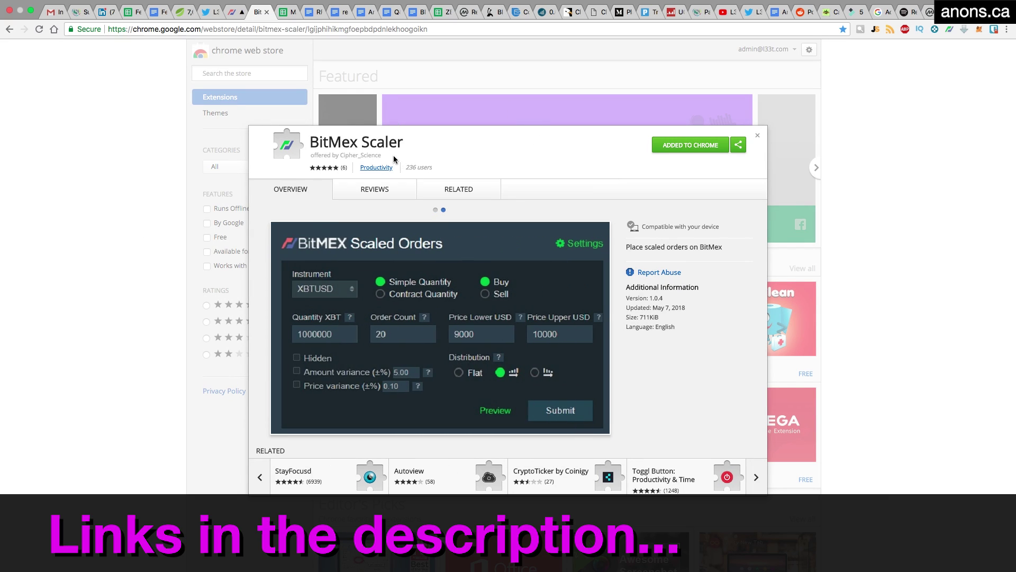
Step: Look over the BitMex Scaler store listing, then return to the BitMEX trading tab
left_click_drag(344, 157, 341, 158)
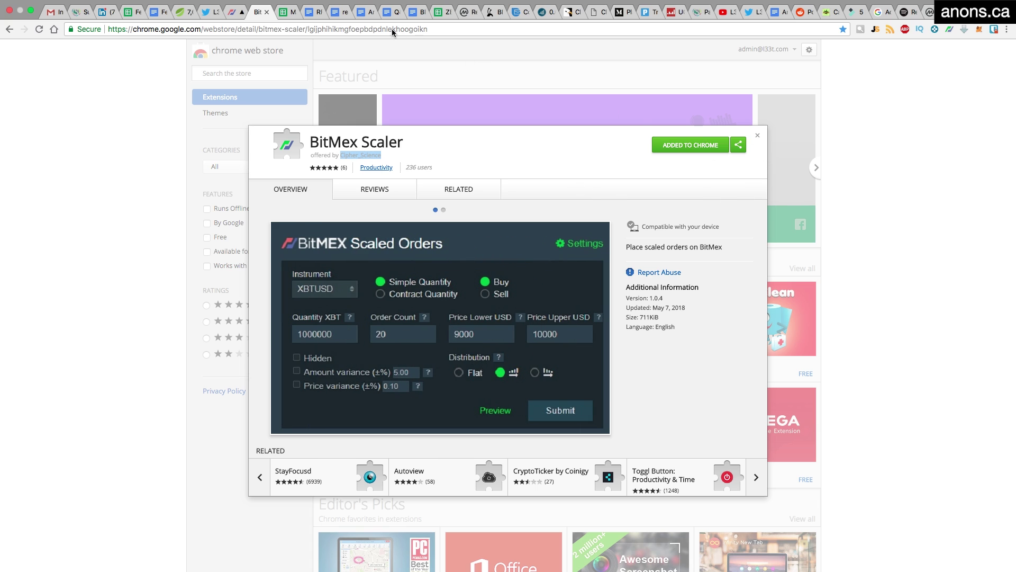
left_click(375, 29)
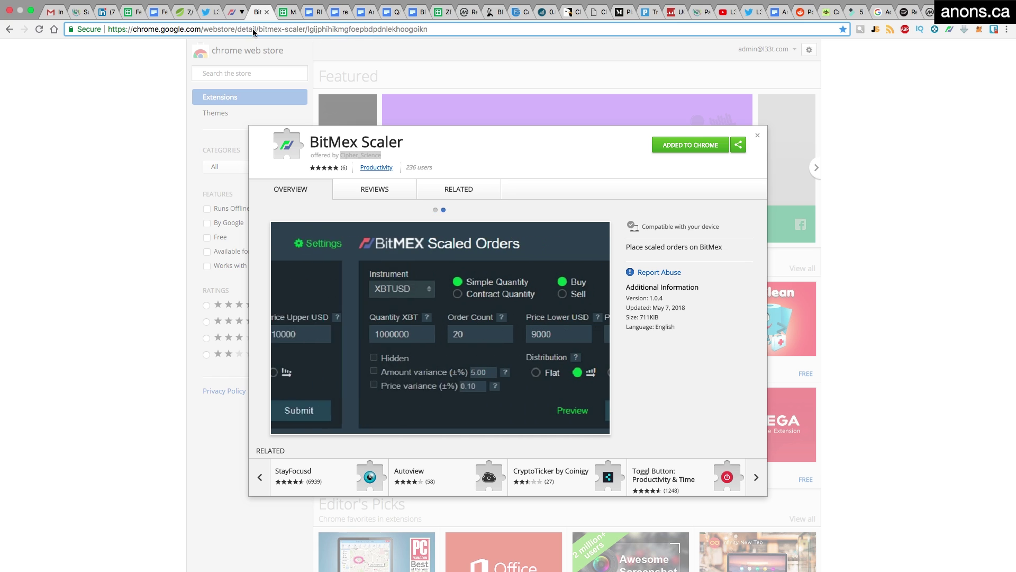
left_click(233, 18)
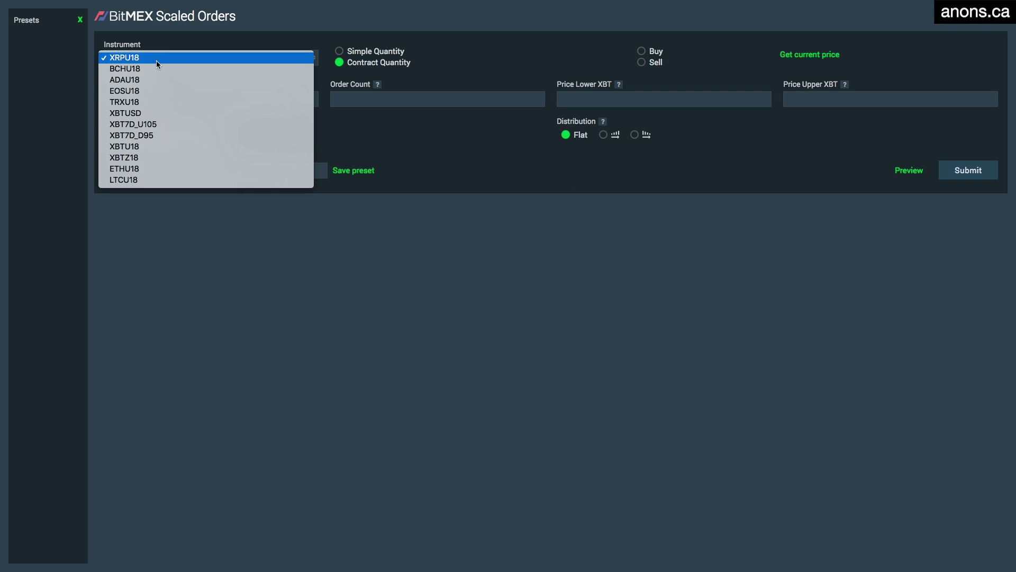
Step: Enter an XBTUSD sell of 60000 contracts in 3 orders, priced 7749 to 7799
left_click(153, 113)
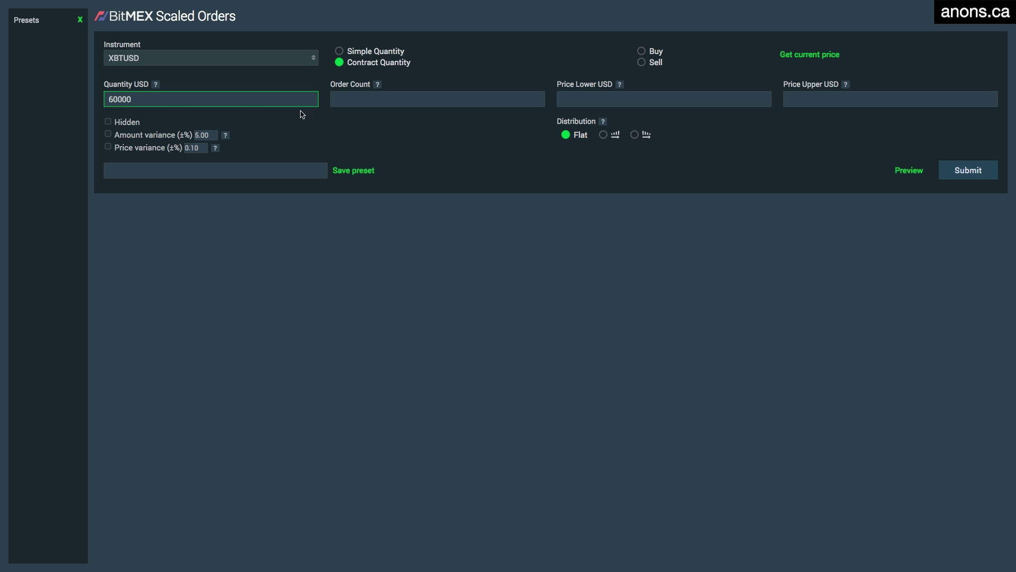
left_click(363, 102)
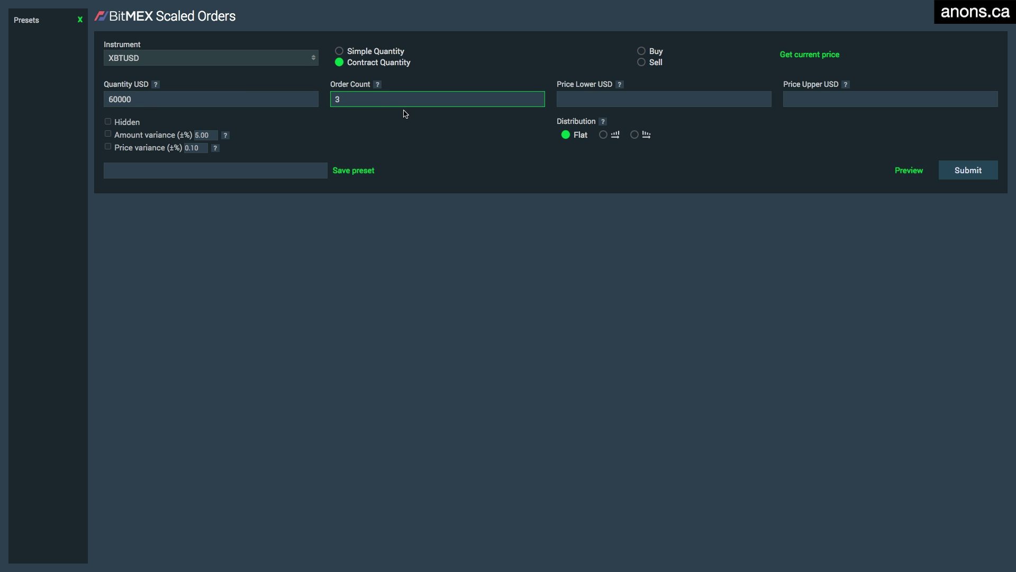
left_click(607, 101)
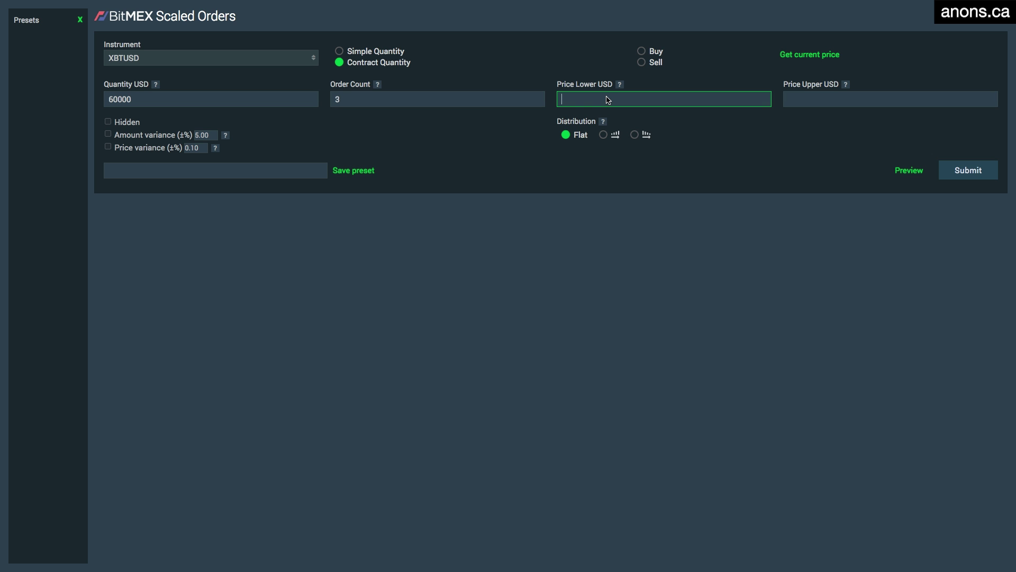
left_click(823, 104)
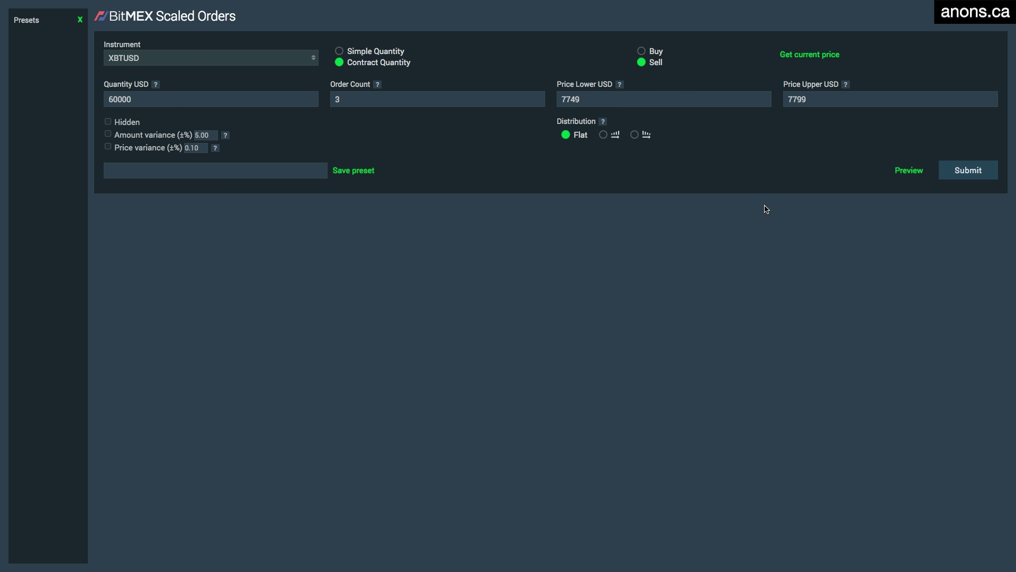
Step: Preview the three 20000-contract orders at 7749, 7774 and 7799, then submit them
left_click(910, 171)
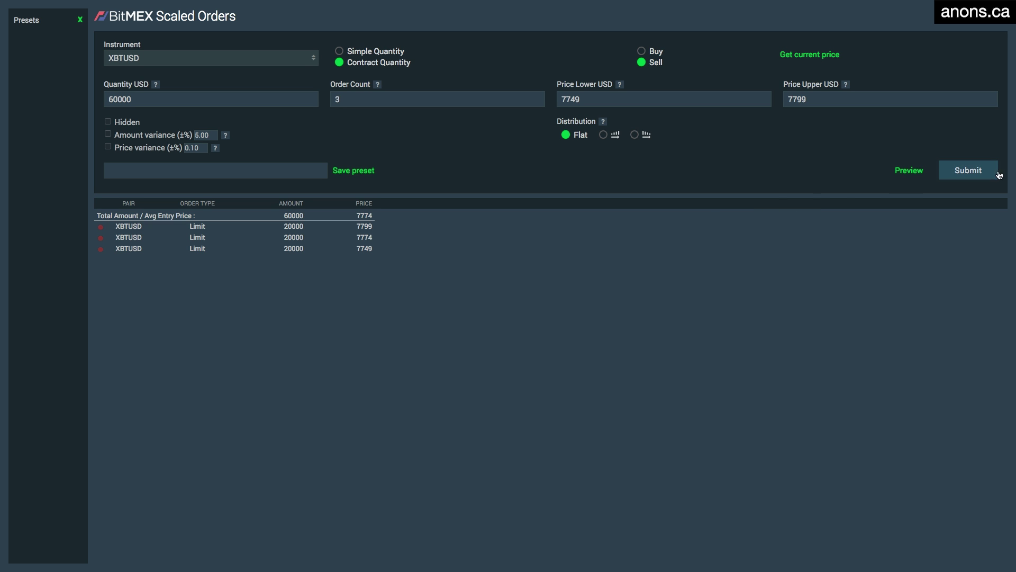
left_click(975, 172)
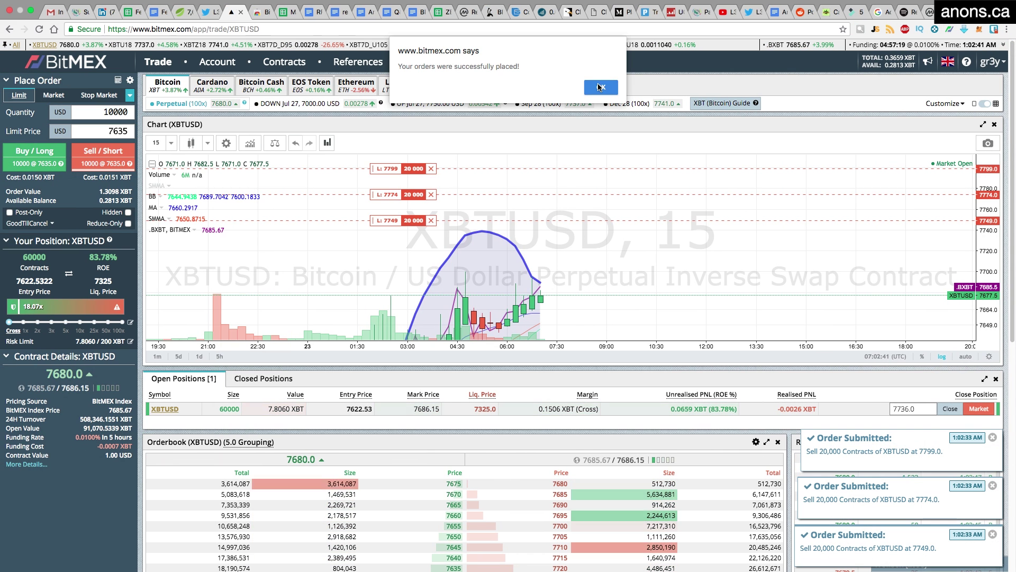
Step: Dismiss the success alert and lower the 7749 sell order to 7745.5
left_click(598, 88)
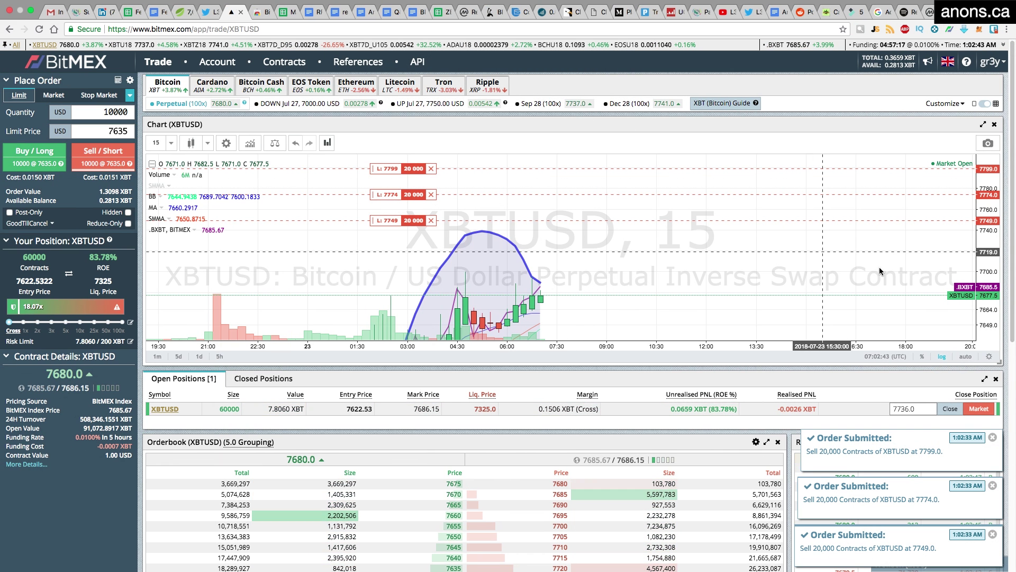
scroll(754, 270, "down", 2)
scroll(753, 270, "down", 2)
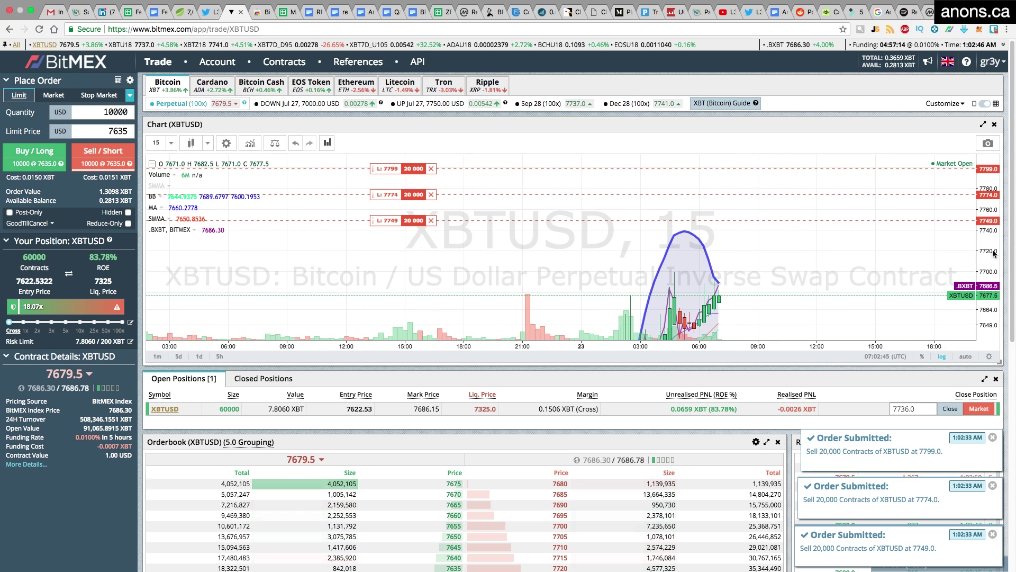
scroll(900, 274, "down", 2)
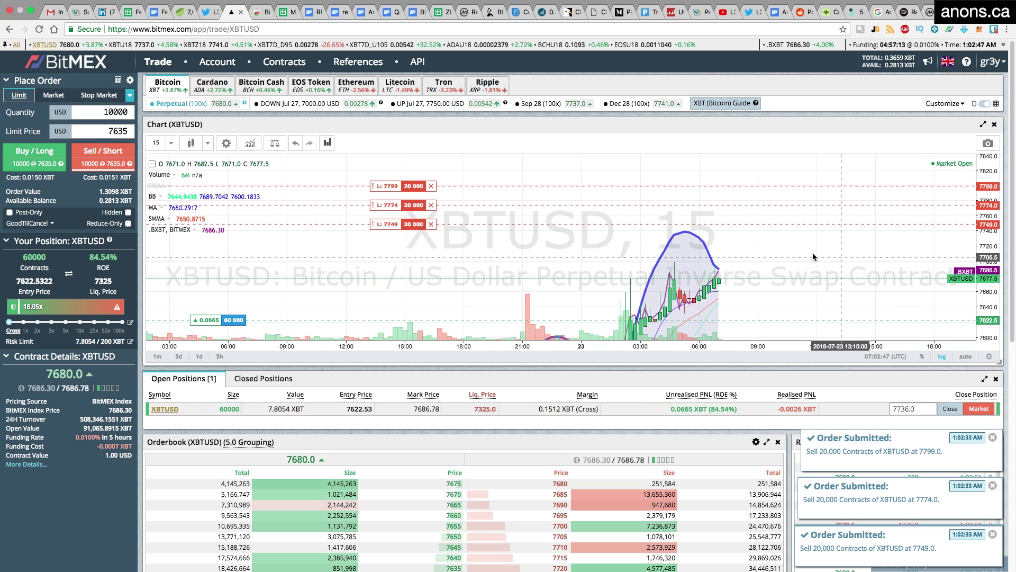
scroll(688, 254, "right", 2)
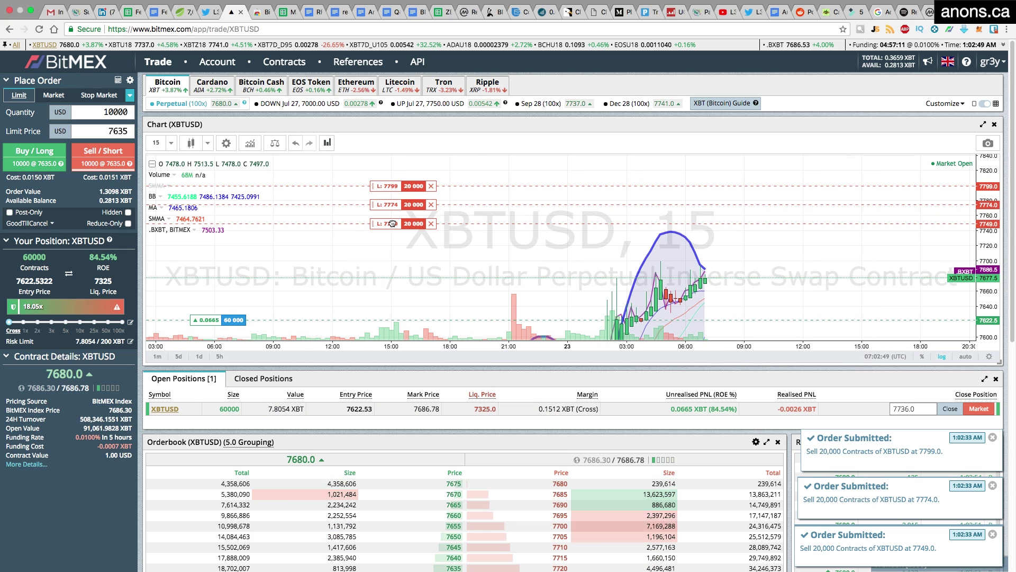
left_click_drag(392, 224, 392, 227)
Step: Zoom and pan the 15-minute chart to review the adjusted sell orders
scroll(774, 263, "down", 2)
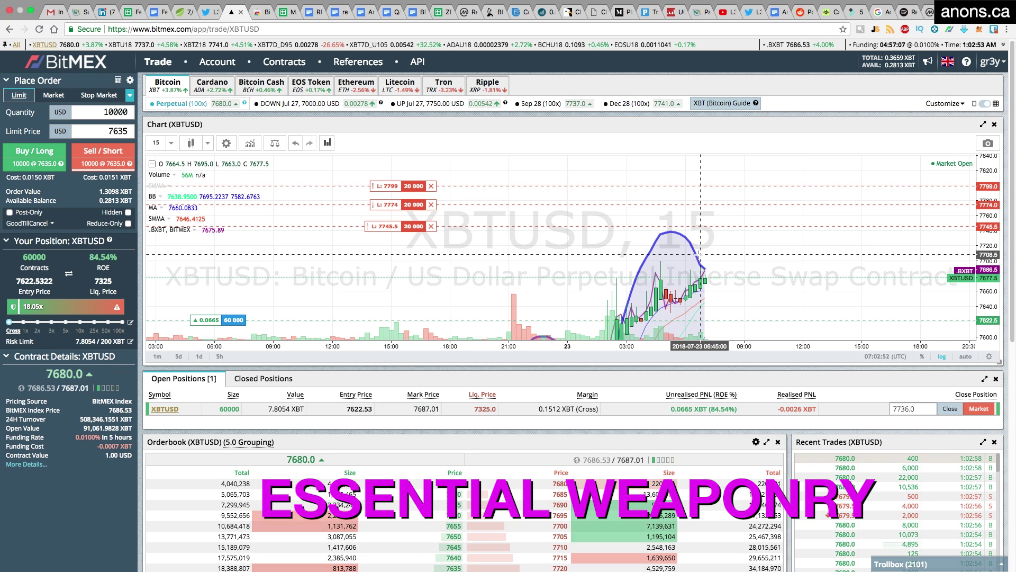
scroll(770, 263, "up", 2)
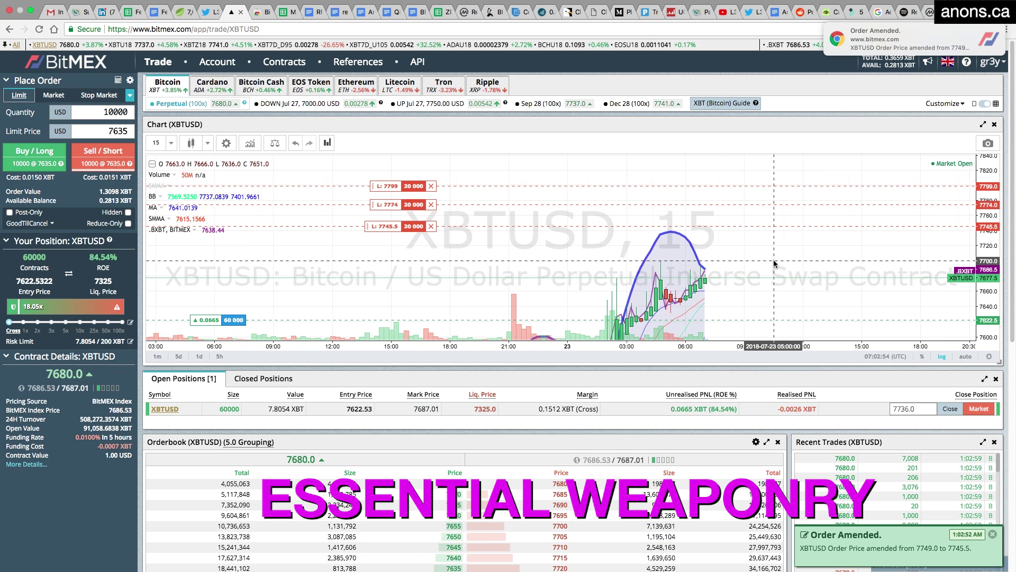
scroll(746, 263, "up", 3)
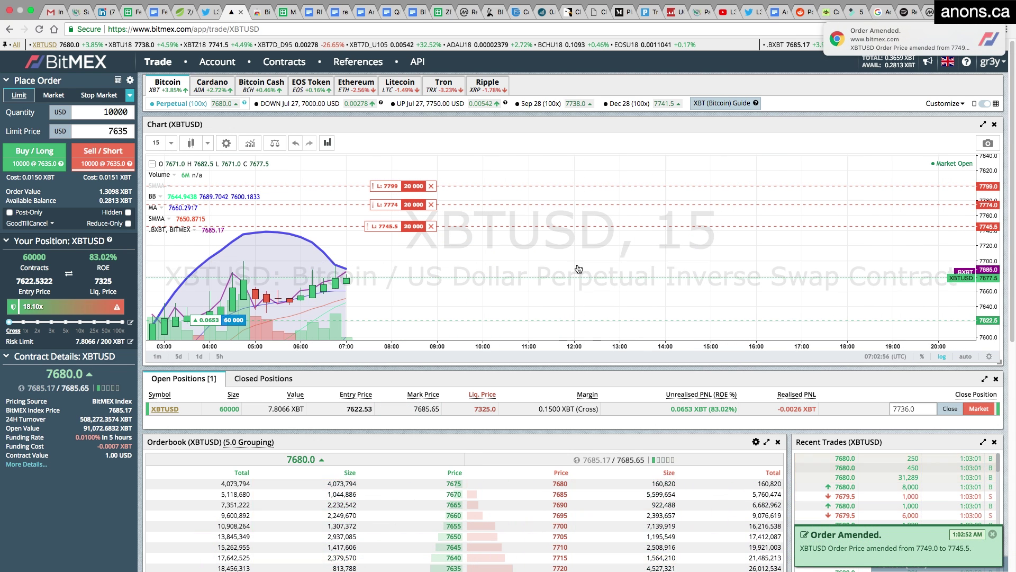
scroll(579, 271, "down", 1)
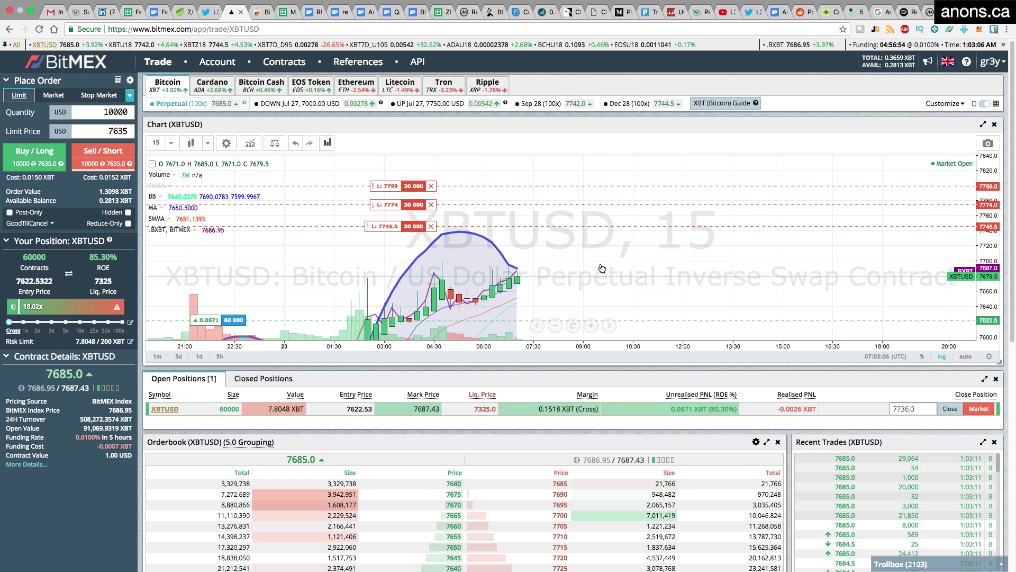
left_click_drag(600, 256, 622, 239)
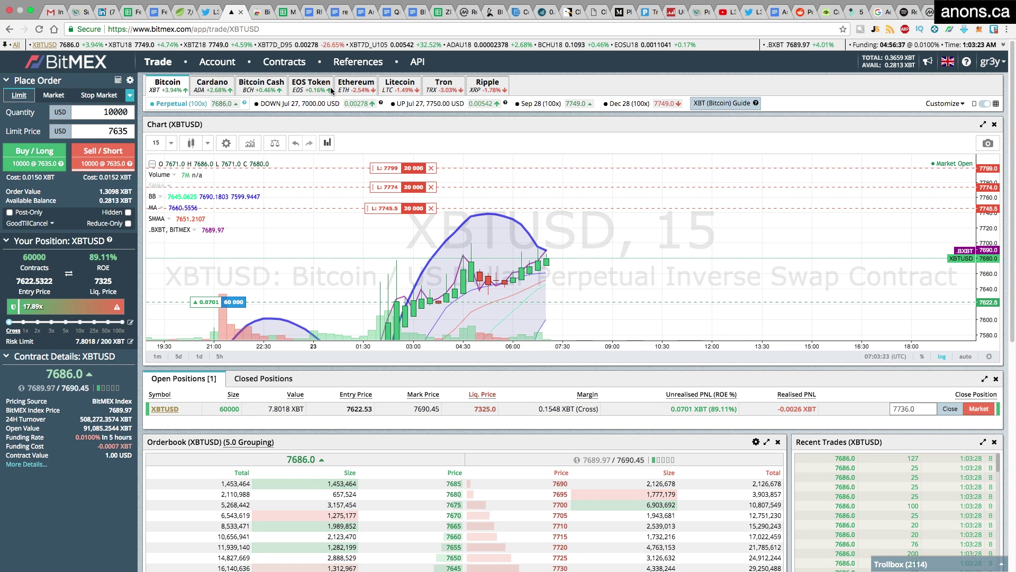
left_click(263, 21)
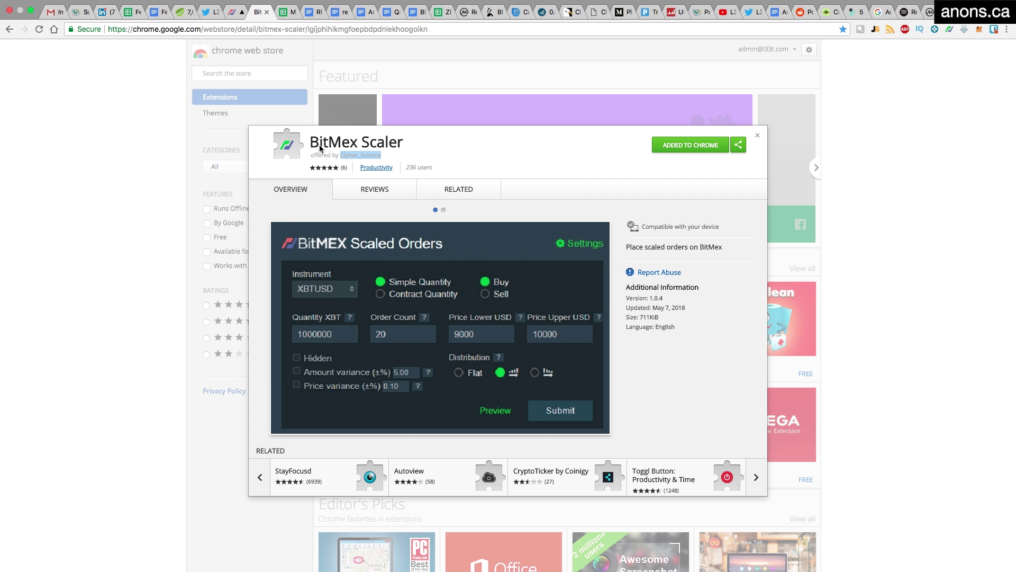
left_click(233, 21)
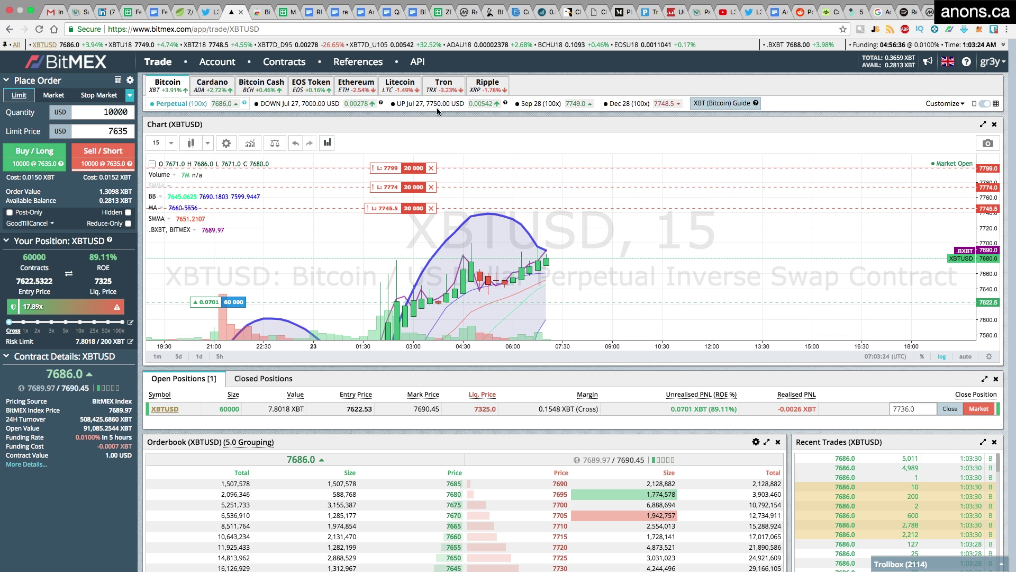